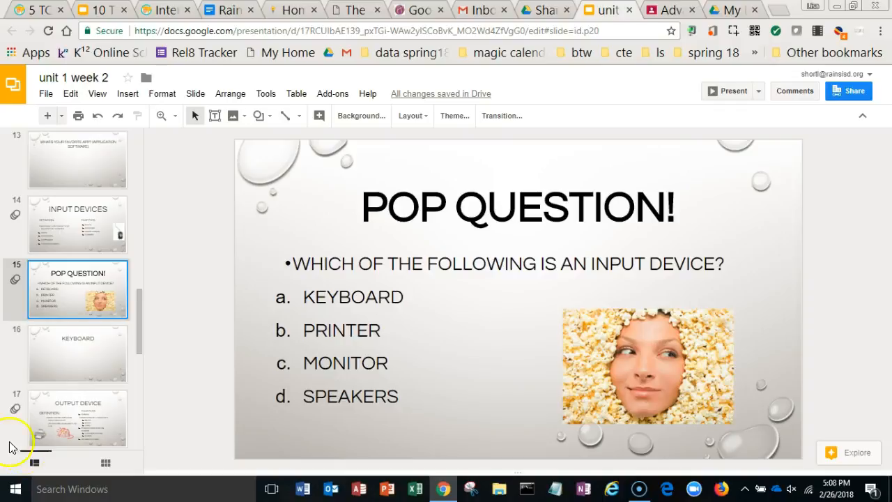
# Show the File menu for the 'unit 1 week 2' presentation.
pyautogui.click(46, 94)
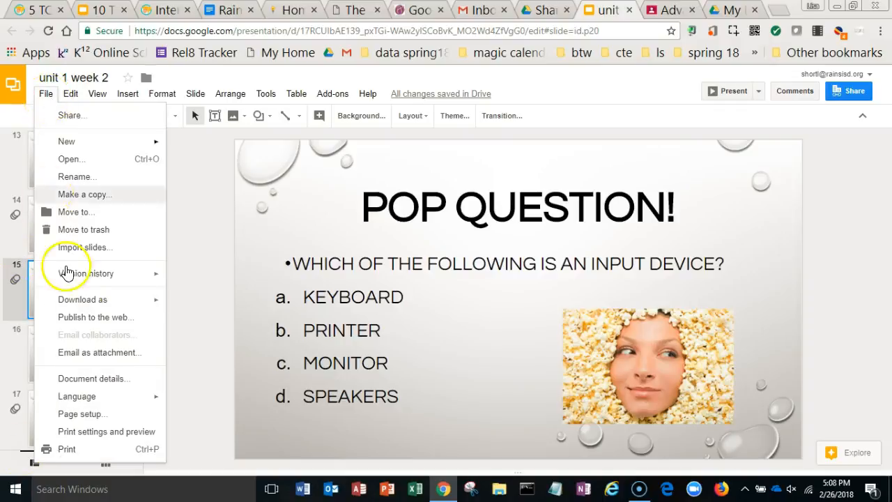
# In Page setup, switch from custom 13.333 × 7.5 inches to Widescreen 16:9 and review the presets.
pyautogui.click(80, 414)
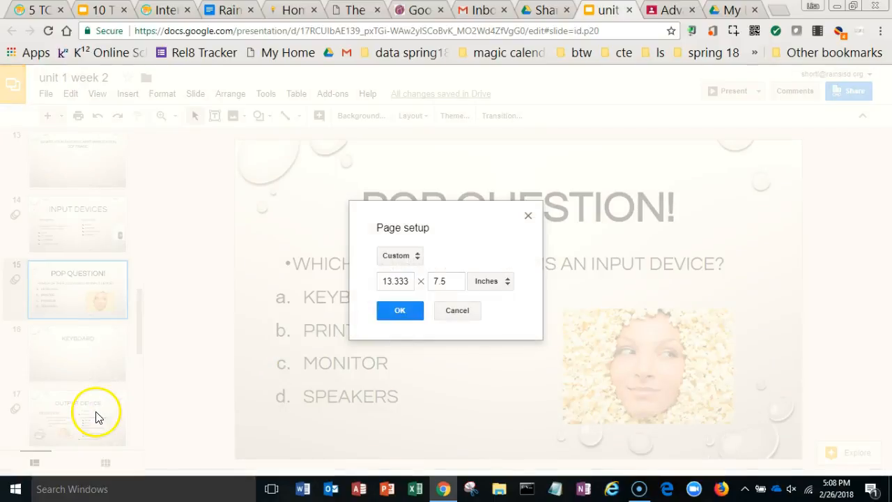
pyautogui.click(417, 256)
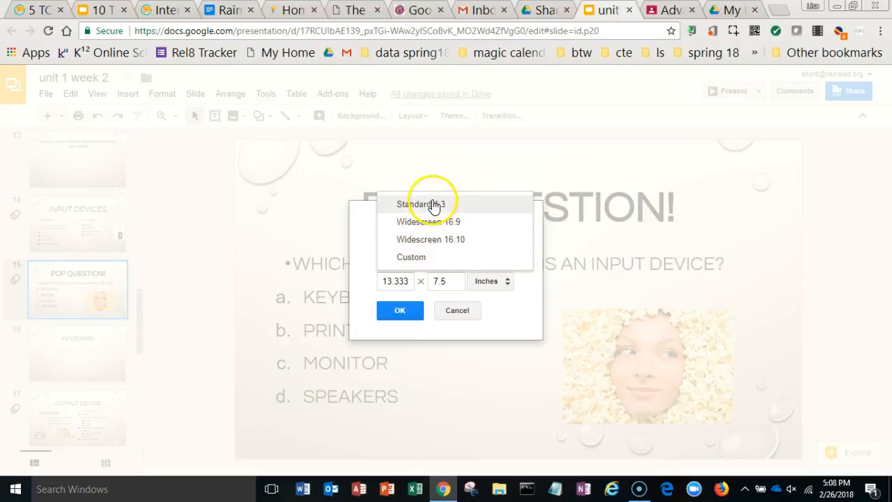
pyautogui.click(433, 221)
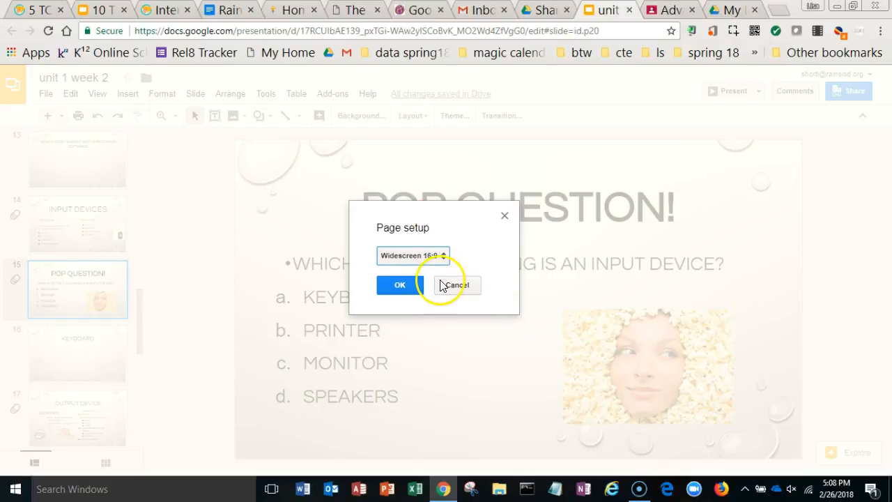
pyautogui.click(442, 256)
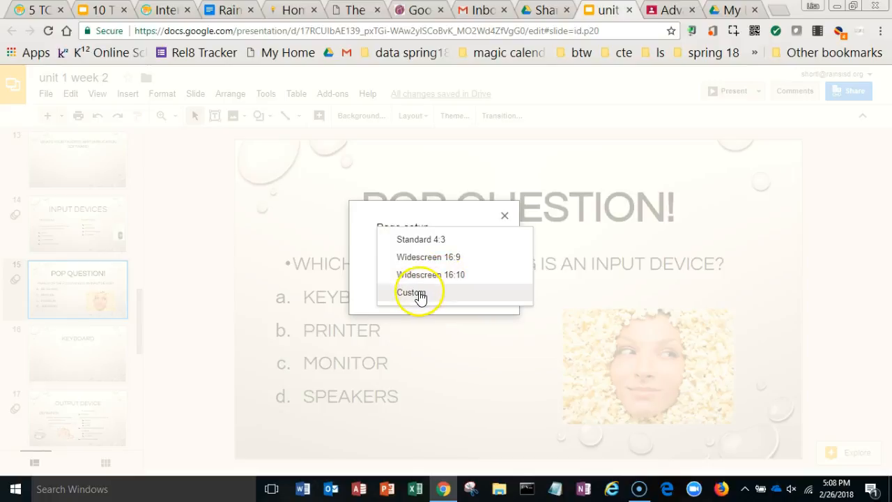
# Dismiss Page setup without applying, returning to the 'POP QUESTION!' slide unchanged.
pyautogui.click(507, 217)
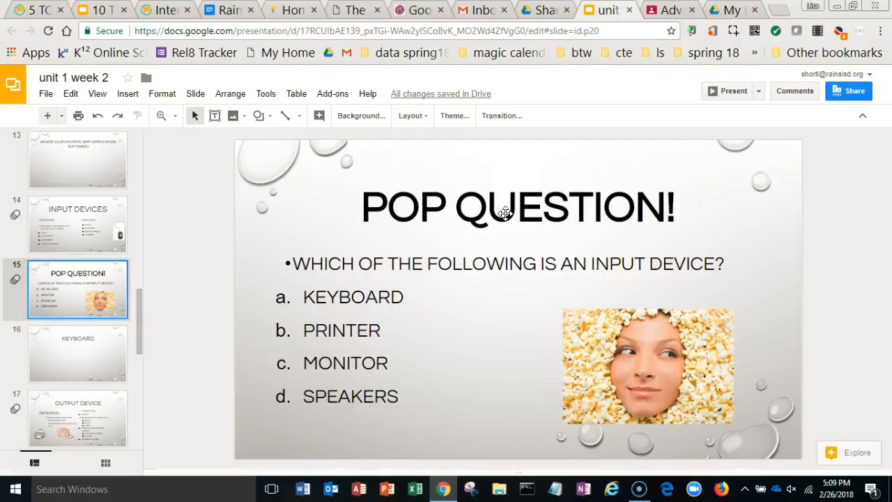